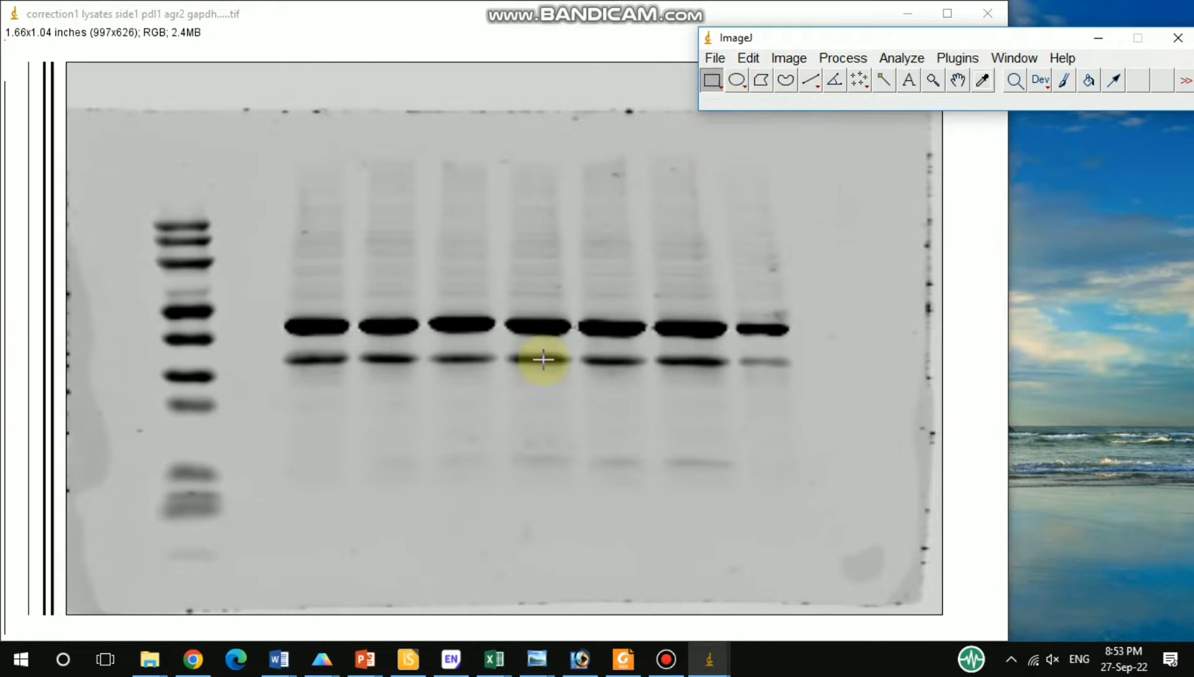
Drop down ImageJ's File menu while the 997x626 western blot TIFF stays open
left_click(723, 58)
left_click(723, 57)
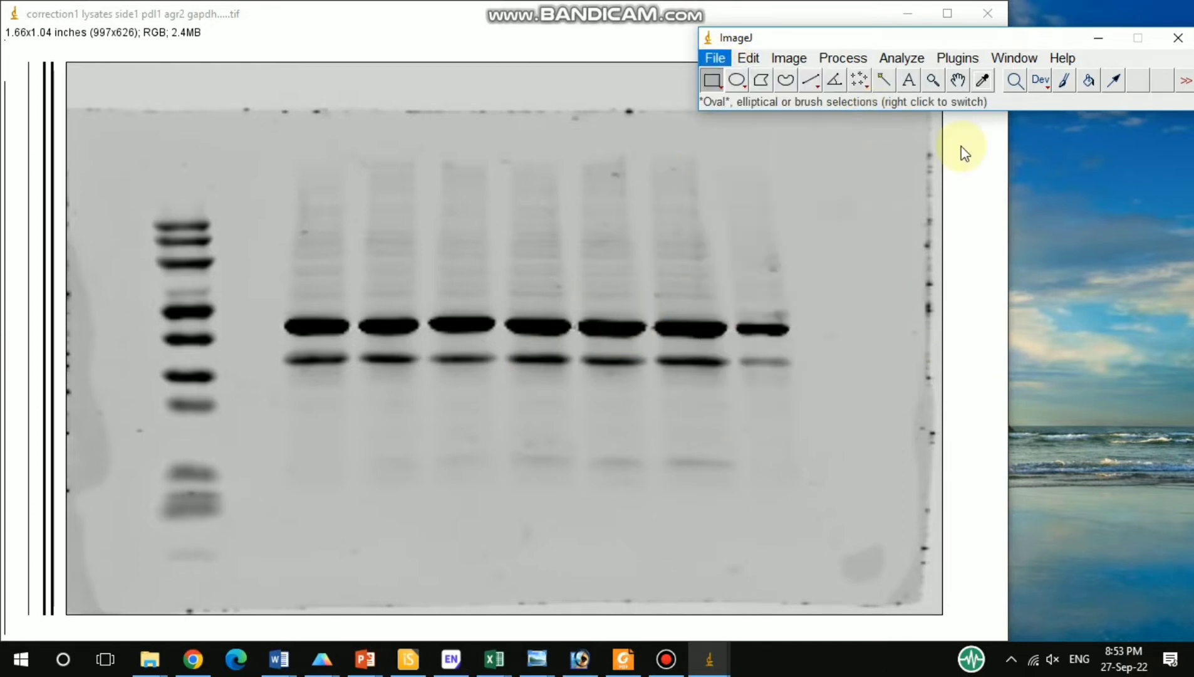
left_click(748, 58)
left_click(723, 58)
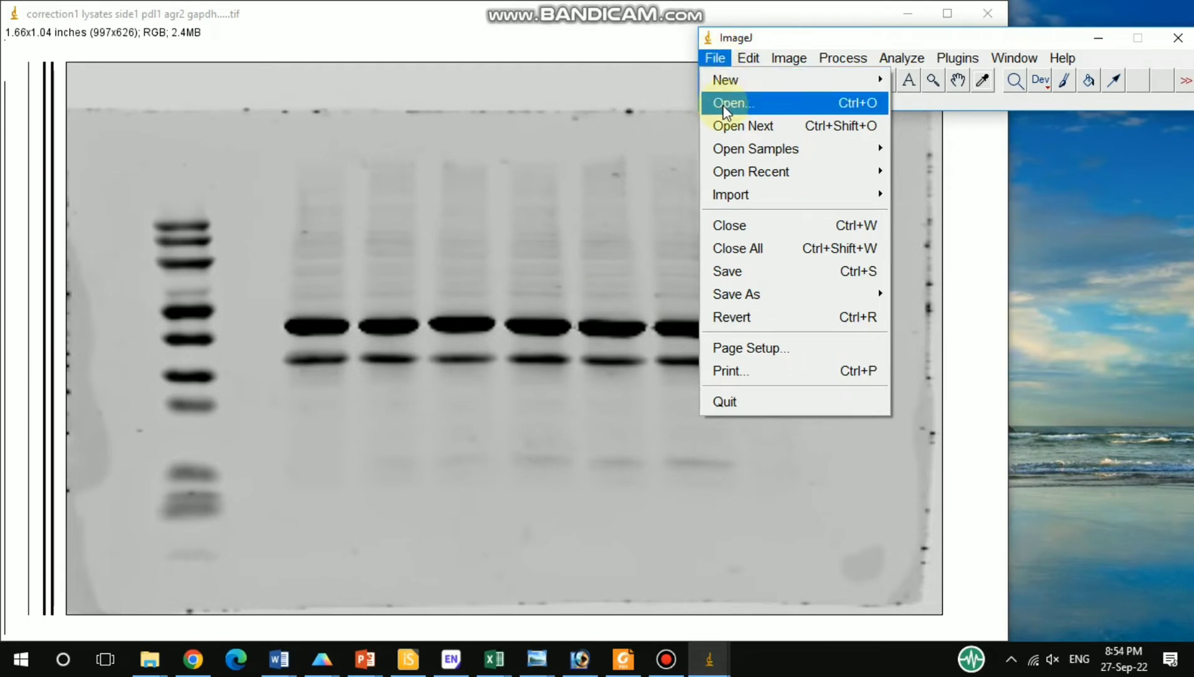
Draw a rectangle enclosing the upper band row across all seven sample lanes of the gel
left_click(575, 39)
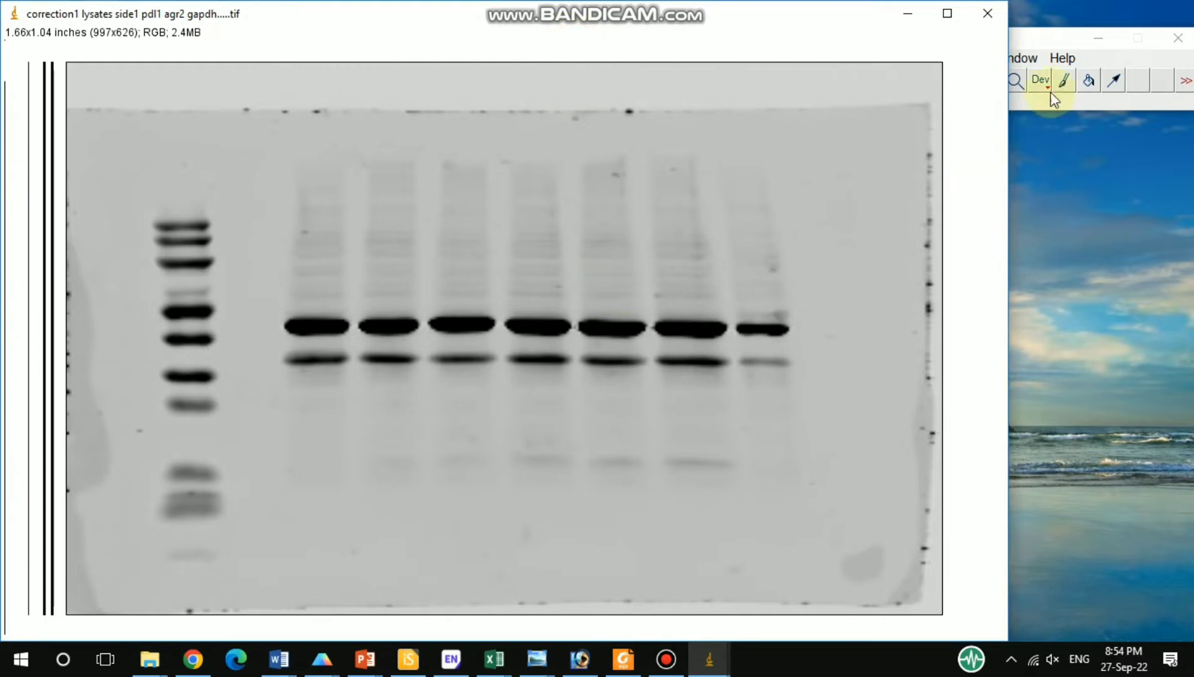
left_click(1042, 39)
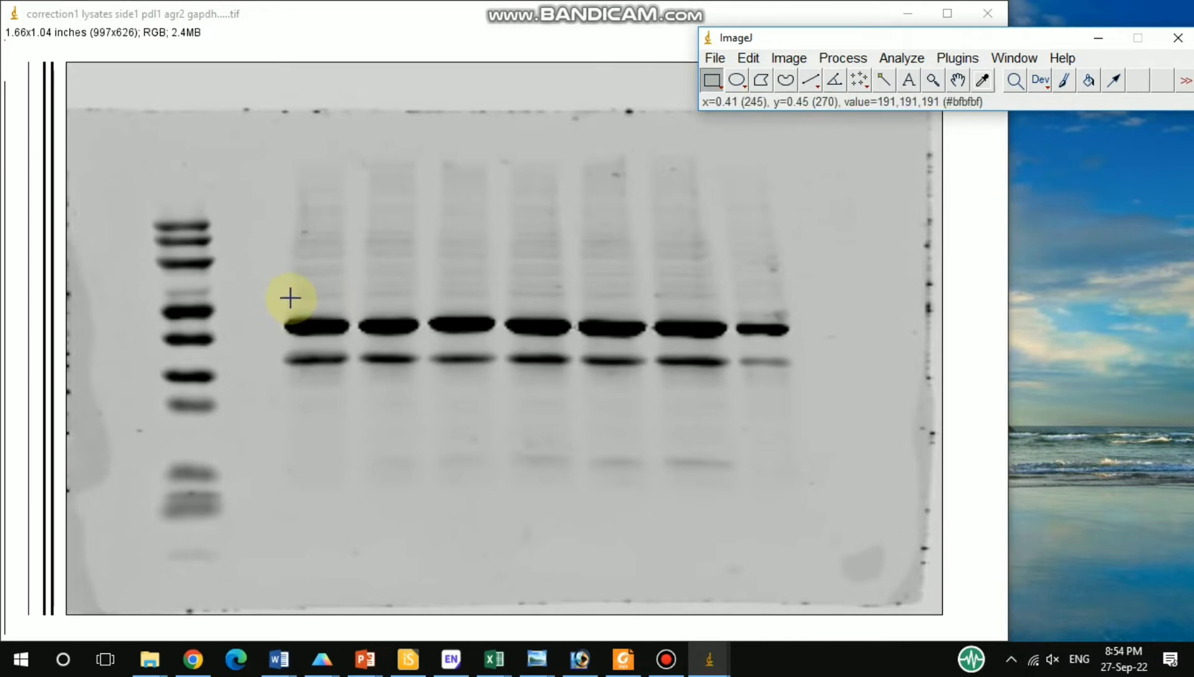
left_click_drag(272, 303, 794, 346)
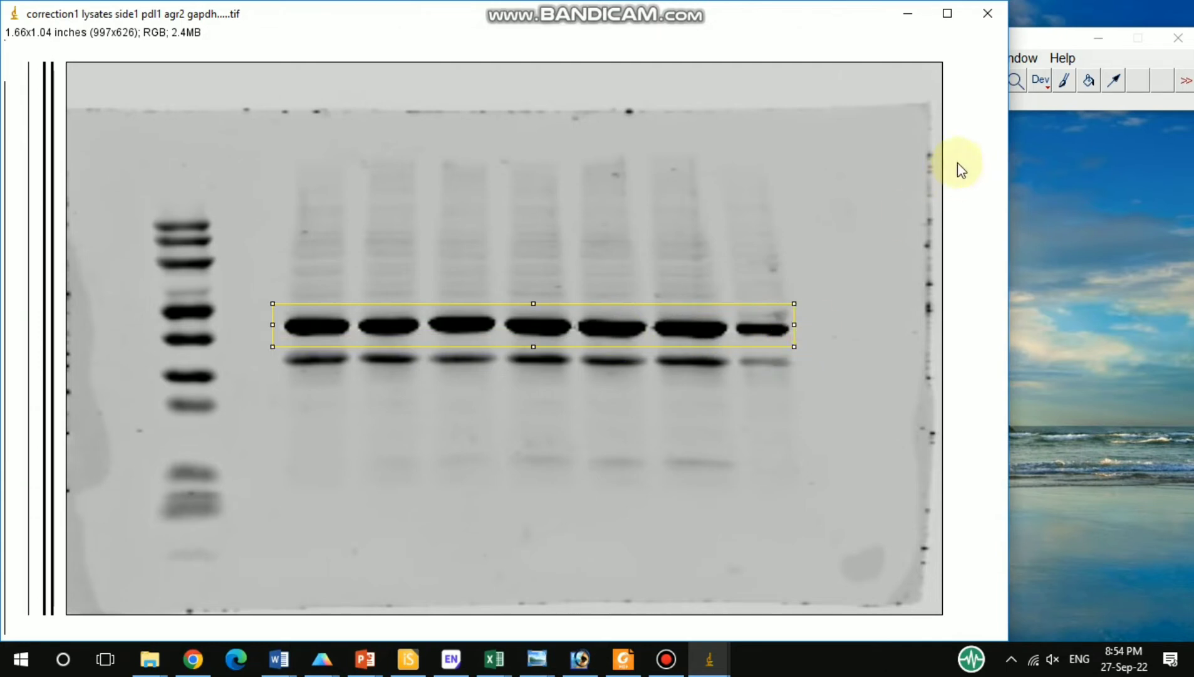
left_click(1029, 41)
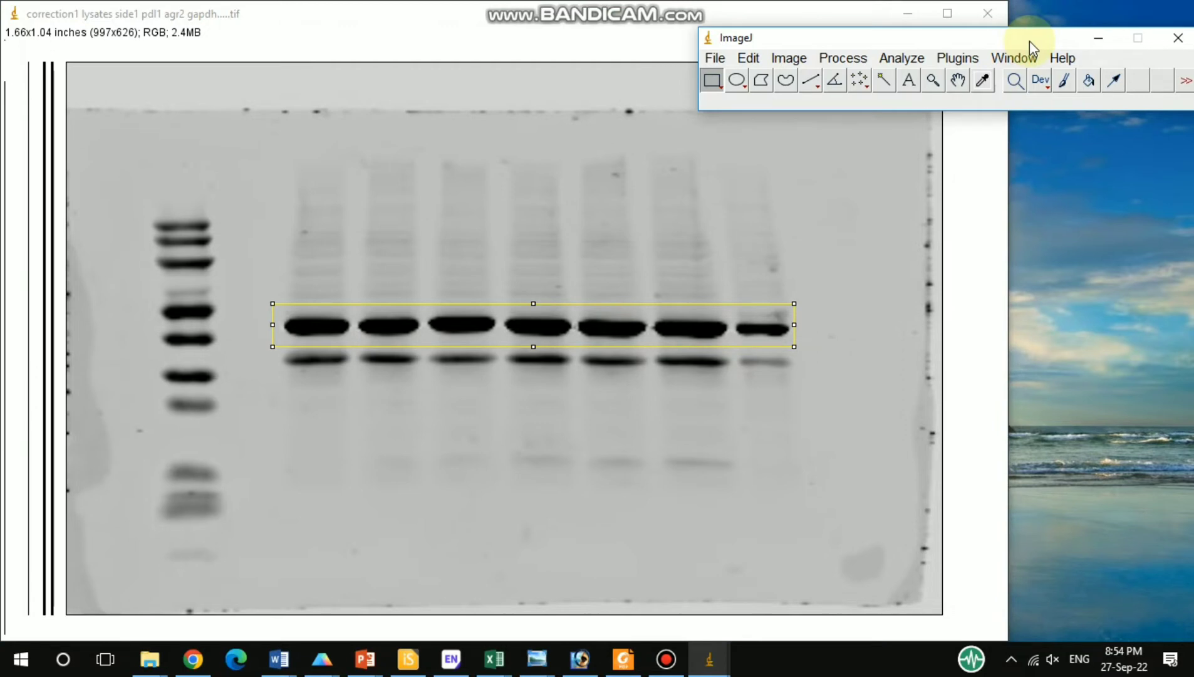
Mark the band rectangle as lane 1 with horizontal lanes and plot its seven-peak profile
key("1")
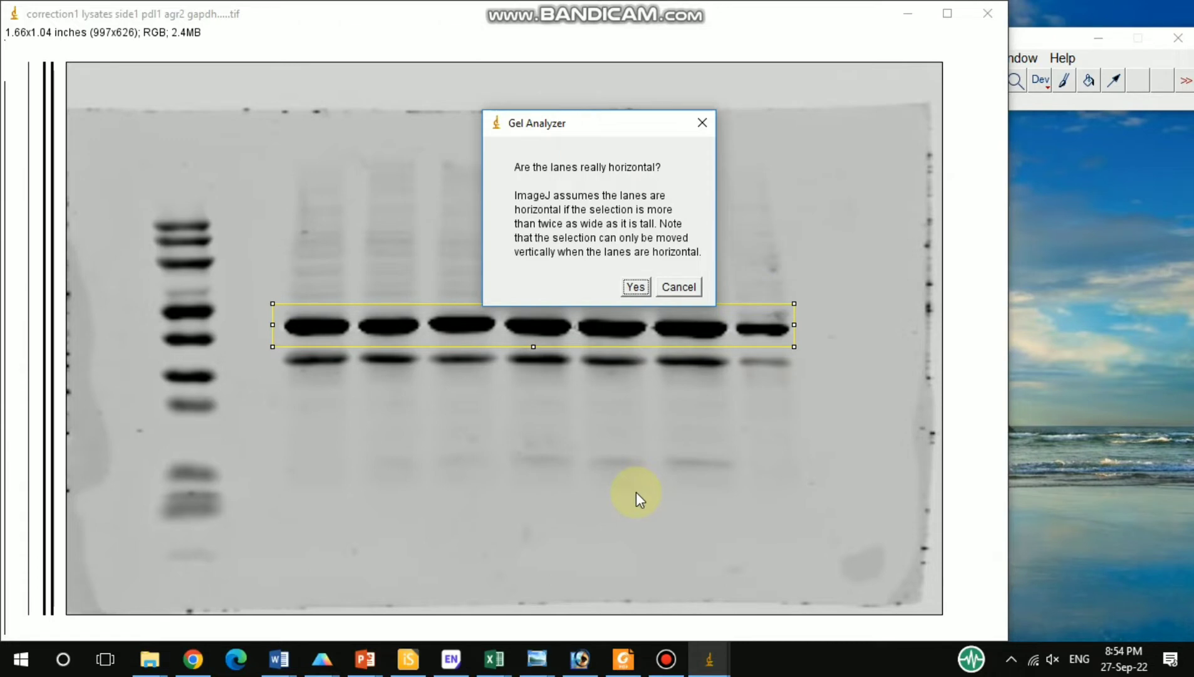
left_click(634, 288)
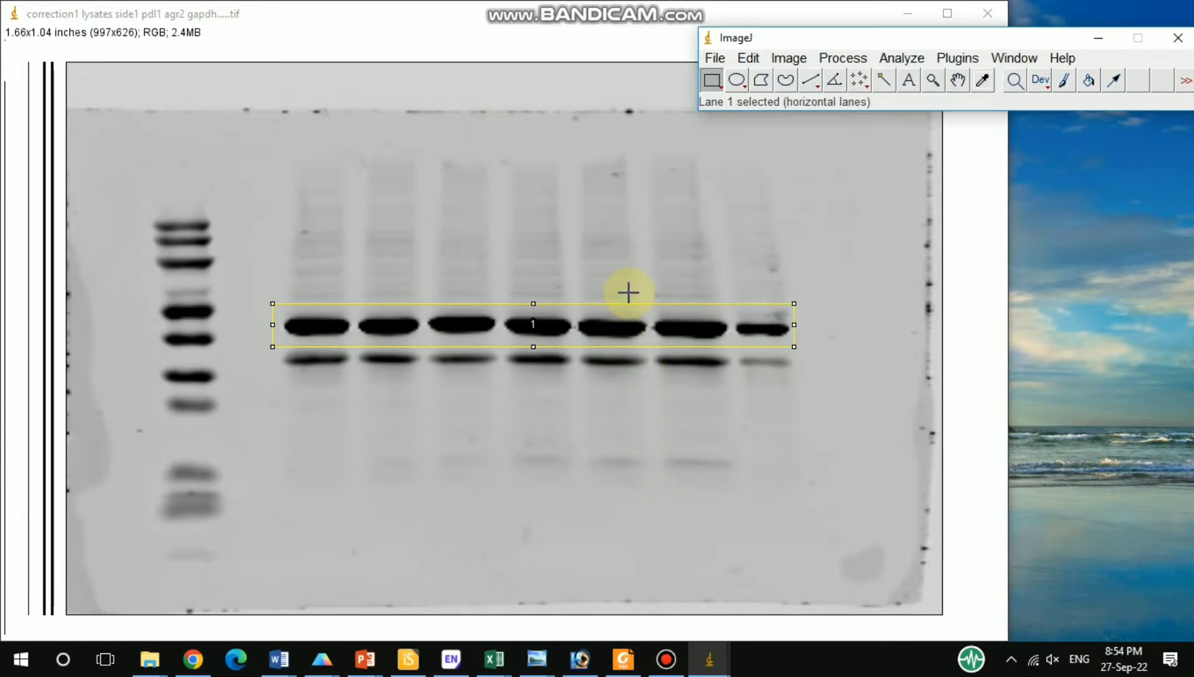
key("3")
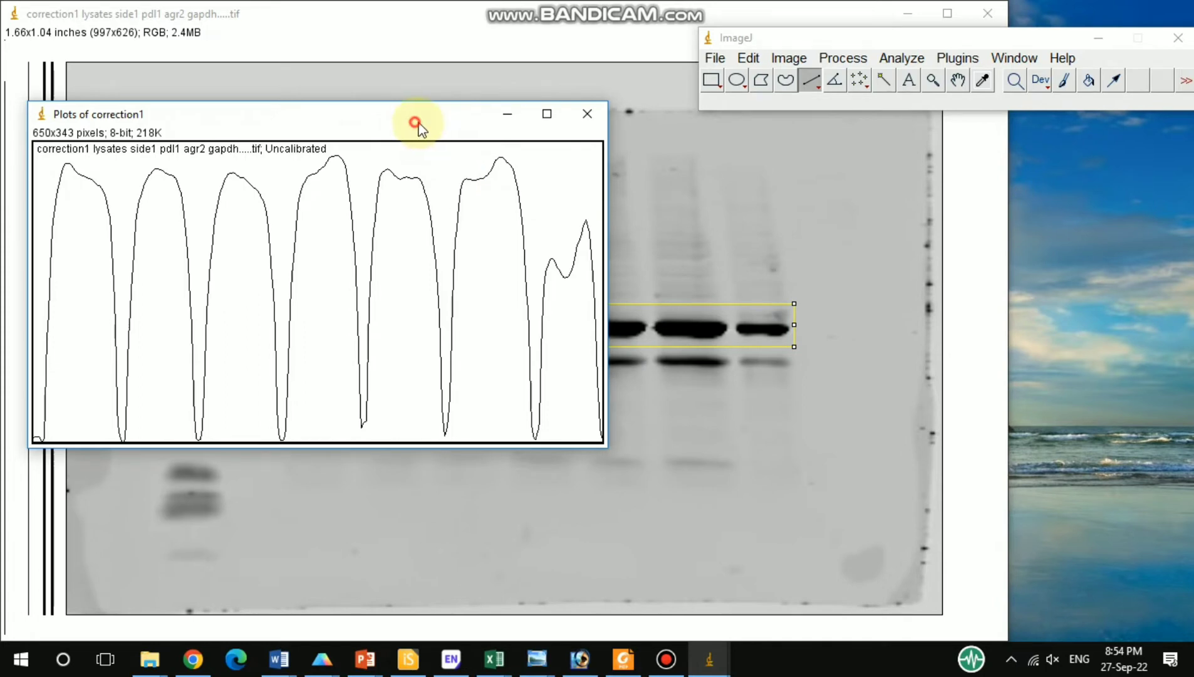
Reposition the Plots of correction1 window over the middle of the gel image
left_click_drag(418, 124, 398, 147)
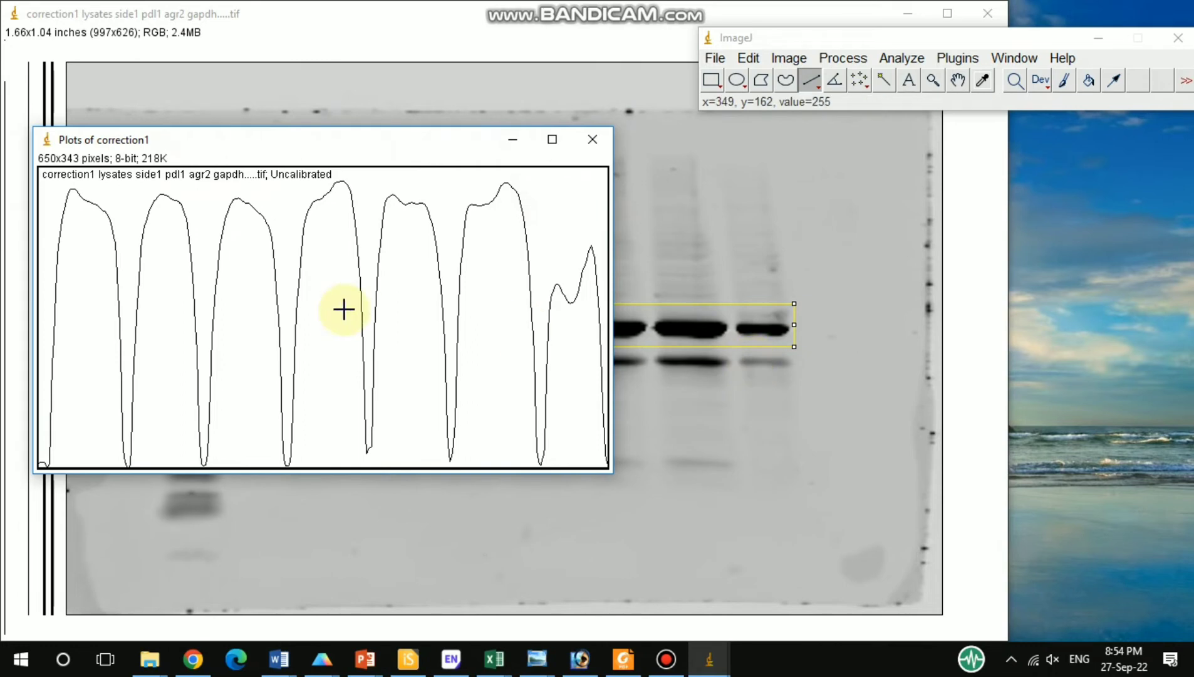
left_click_drag(443, 137, 520, 359)
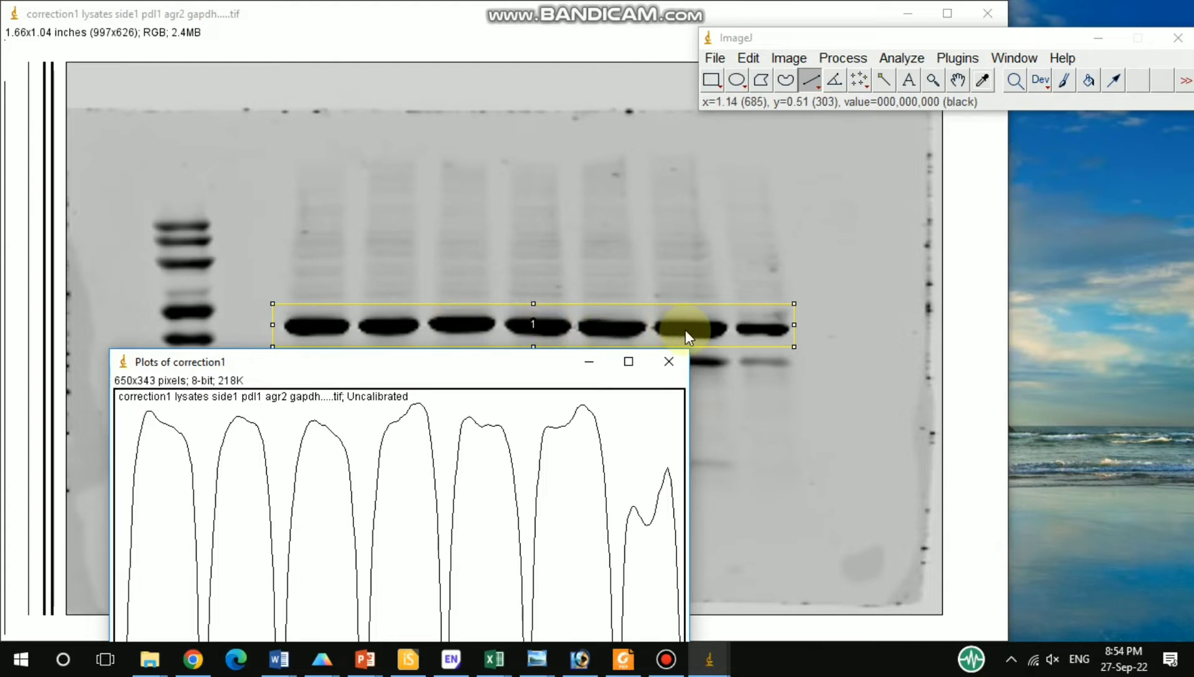
left_click_drag(509, 369, 520, 175)
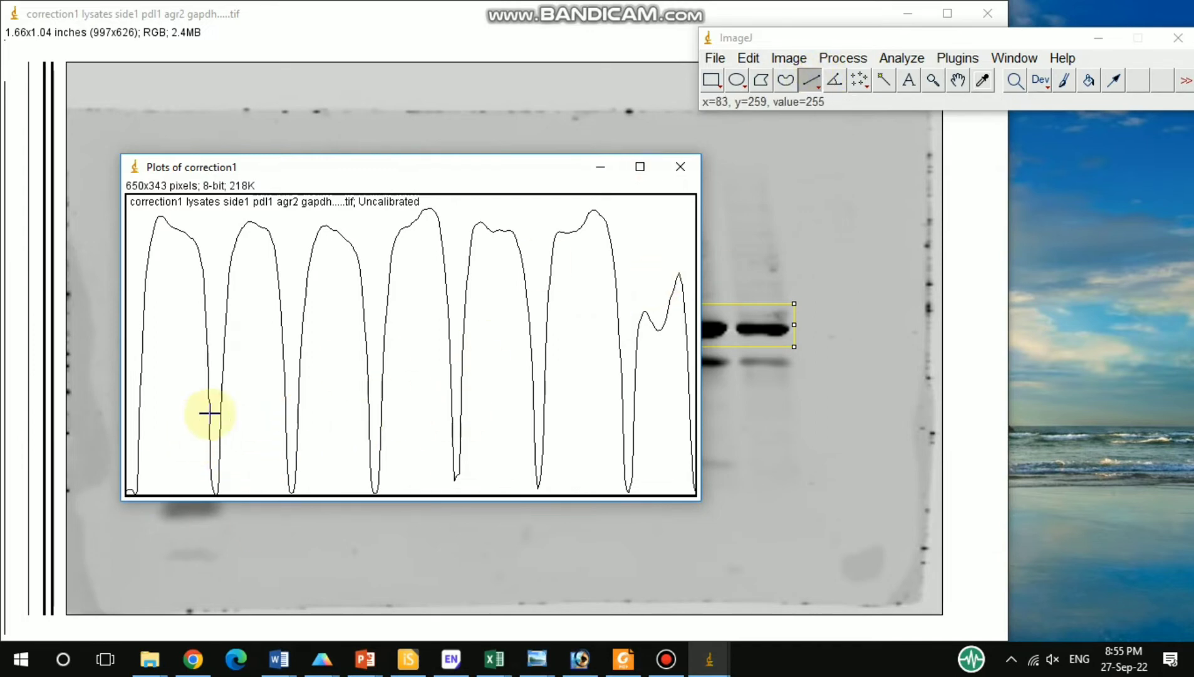
Draw vertical lines at each valley down to the baseline, separating the seven profile peaks
left_click_drag(216, 411, 216, 515)
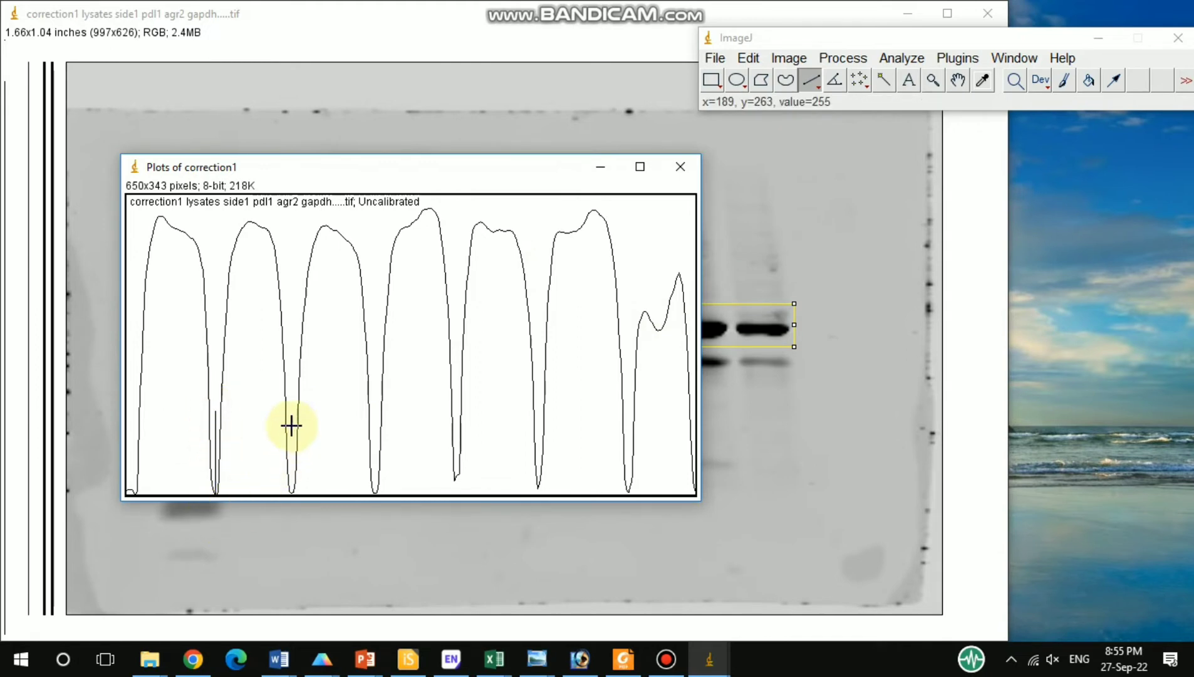
left_click_drag(292, 431, 292, 512)
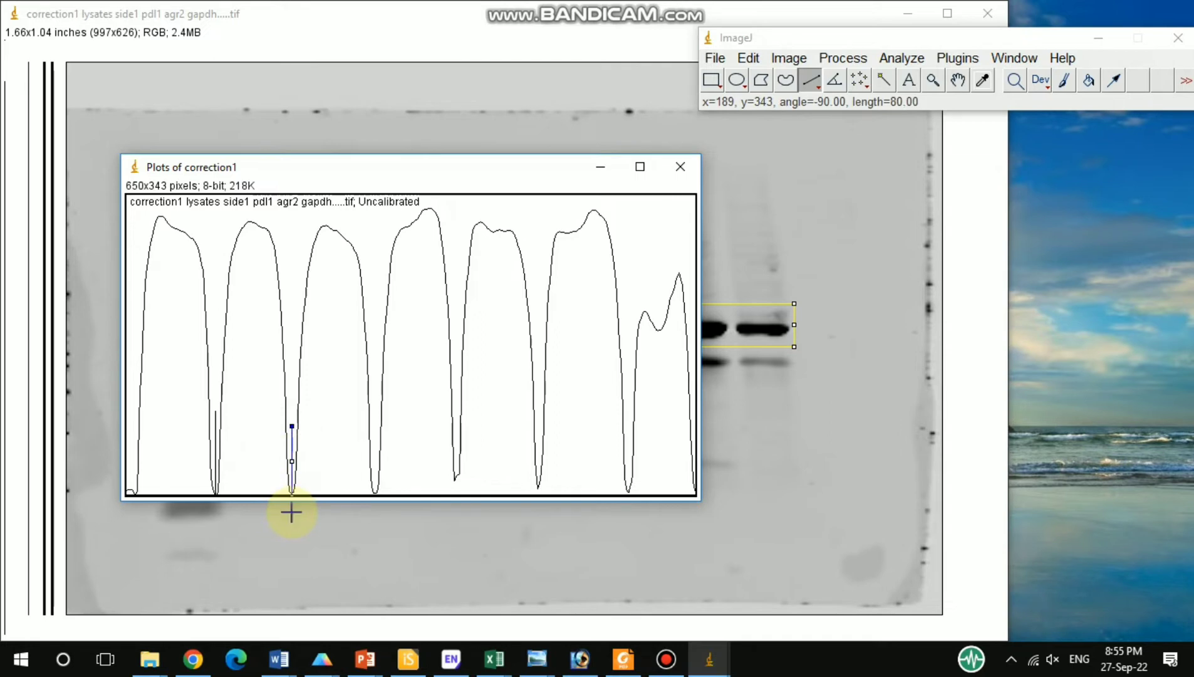
left_click(288, 434)
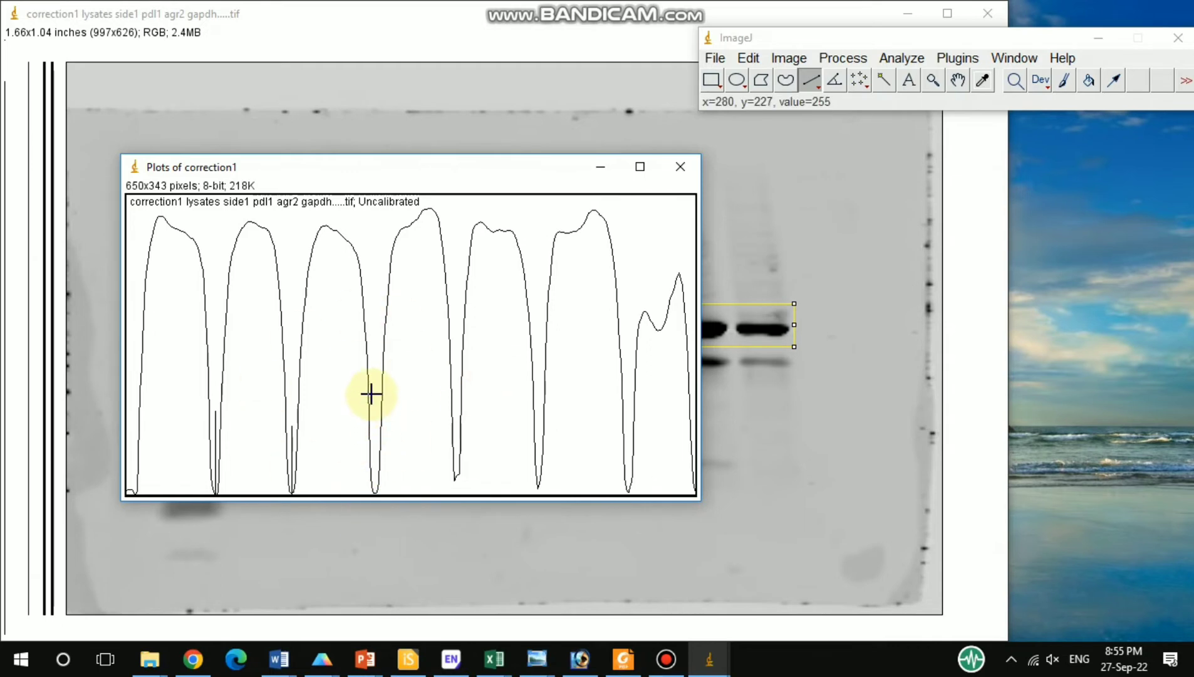
left_click_drag(376, 424, 374, 500)
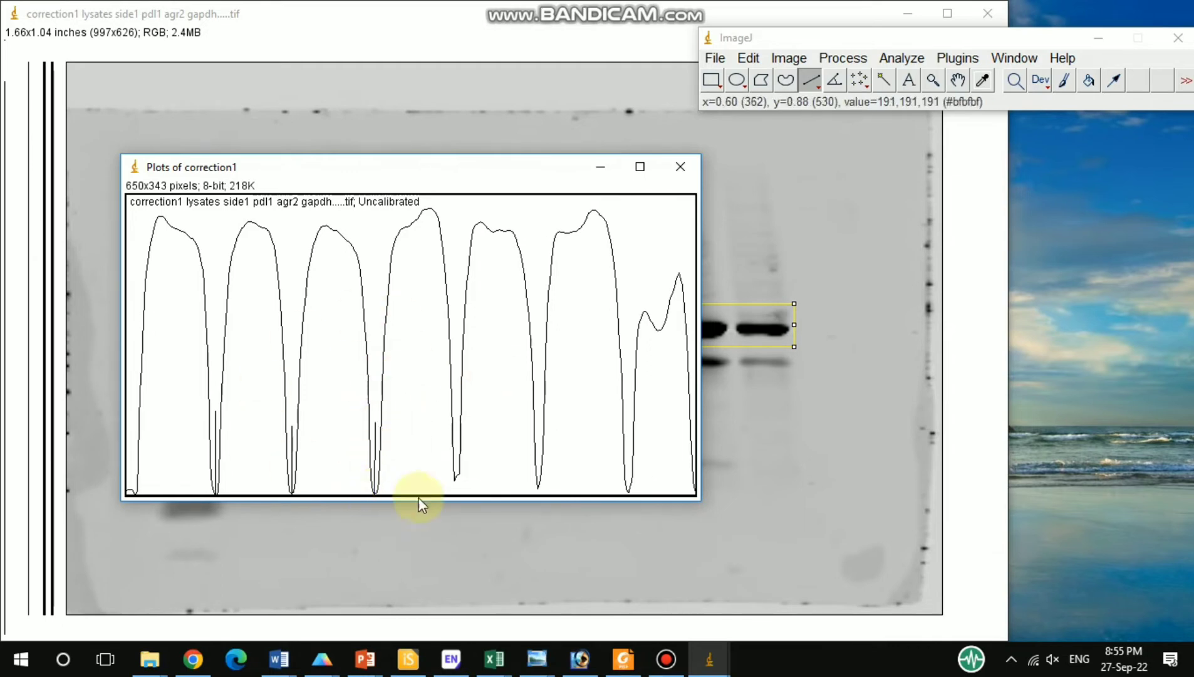
left_click_drag(457, 404, 458, 515)
left_click_drag(537, 434, 537, 530)
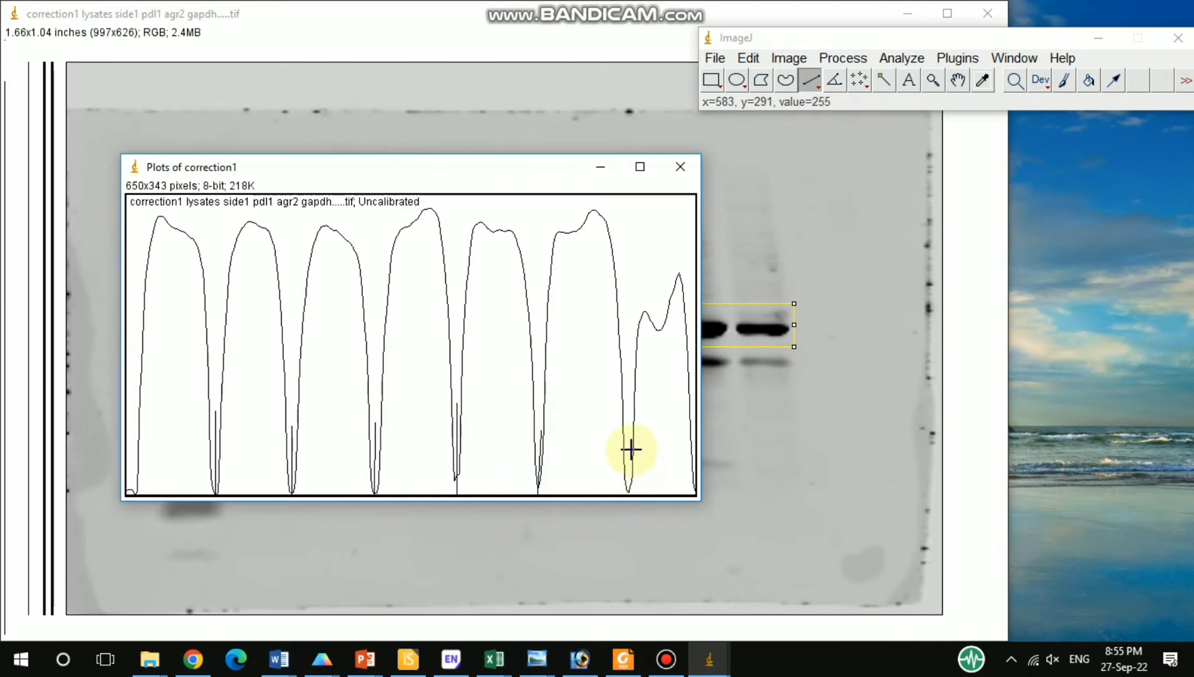
left_click_drag(629, 449, 628, 536)
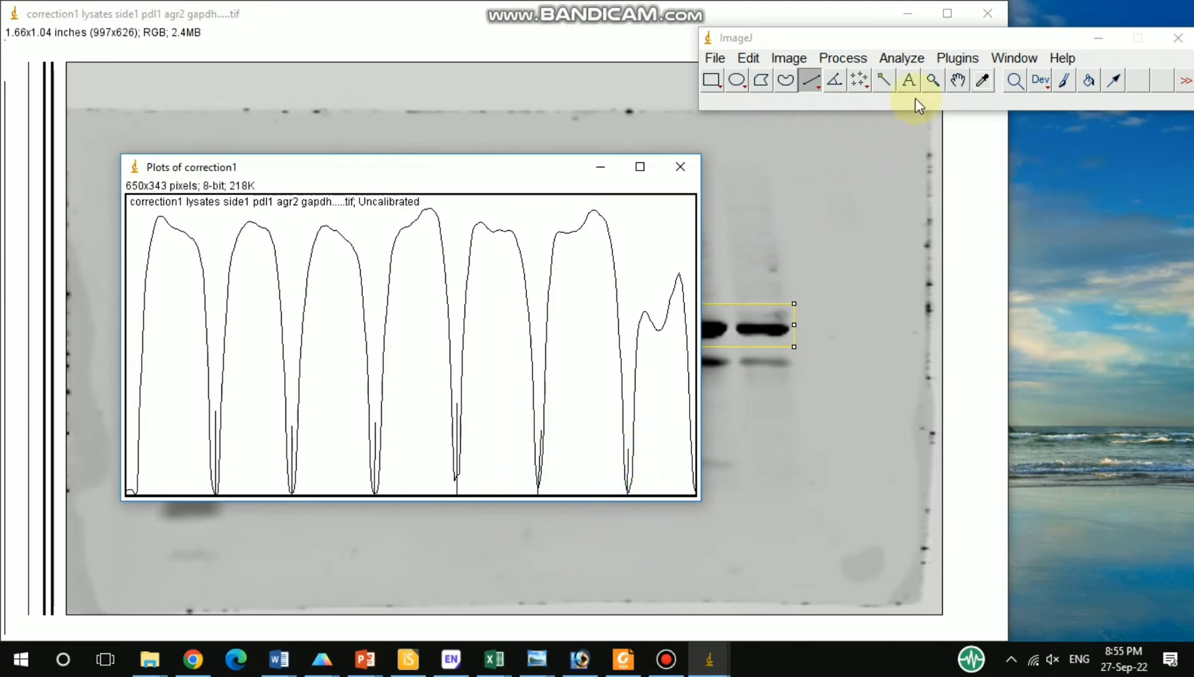
With the Wand tool, measure all seven peaks, giving areas from 22149.447 down to 13168.740
left_click(900, 58)
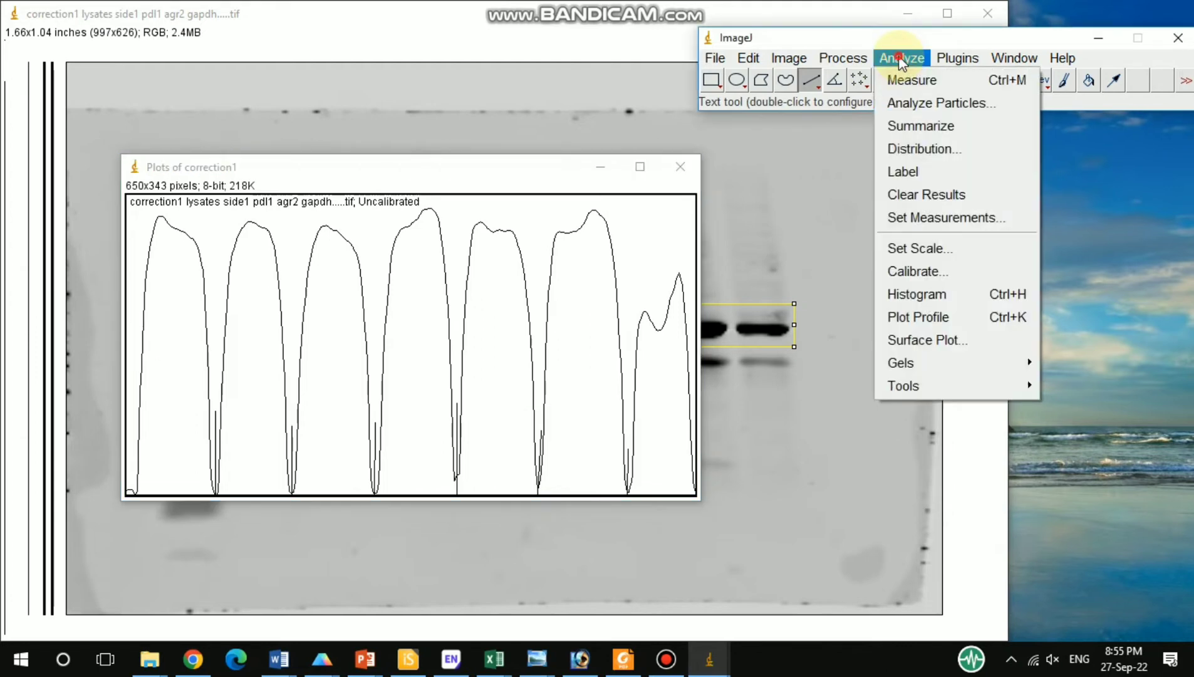
left_click(900, 57)
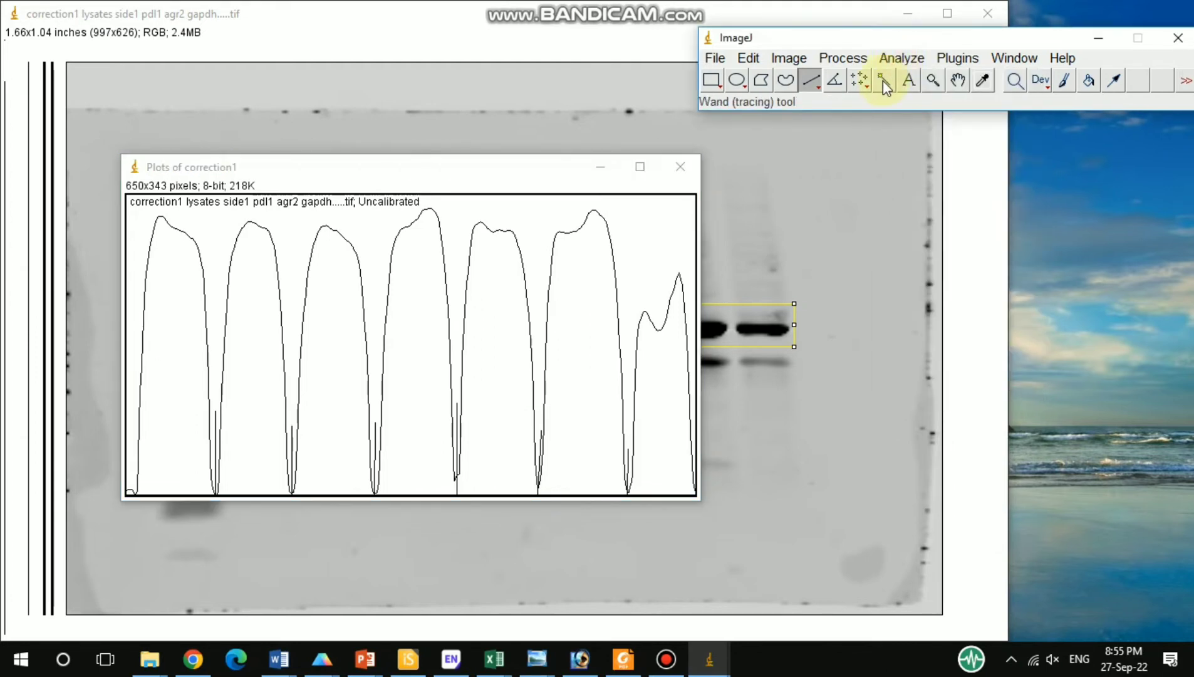
left_click(883, 80)
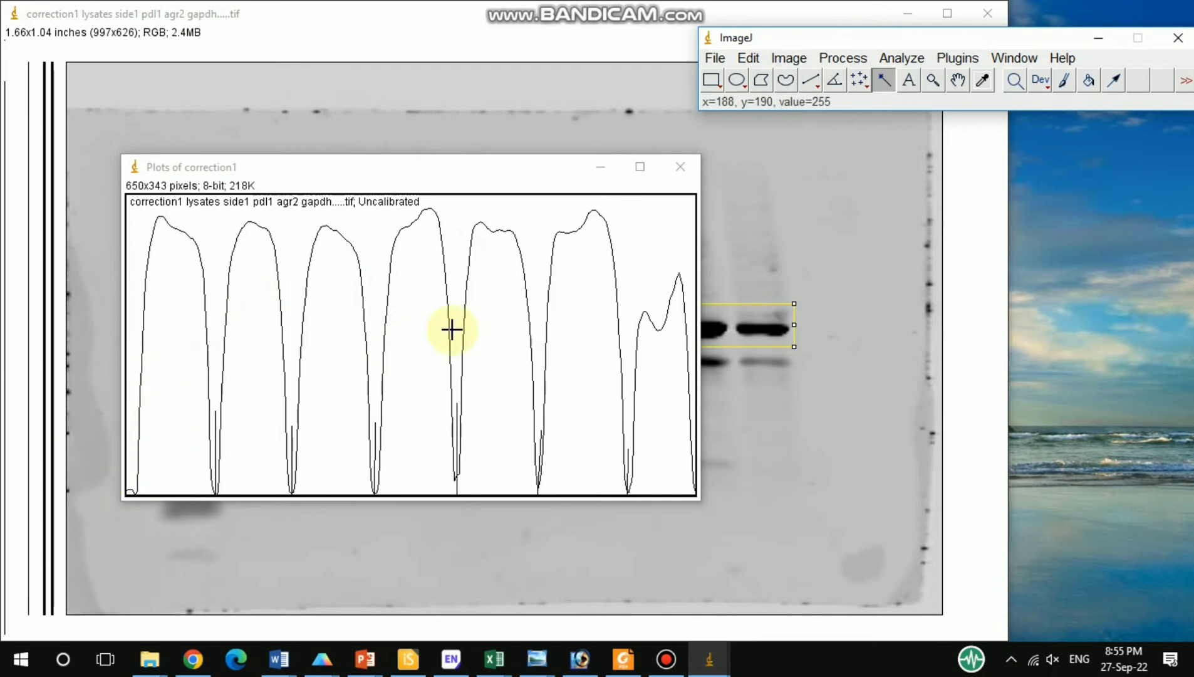
left_click(175, 392)
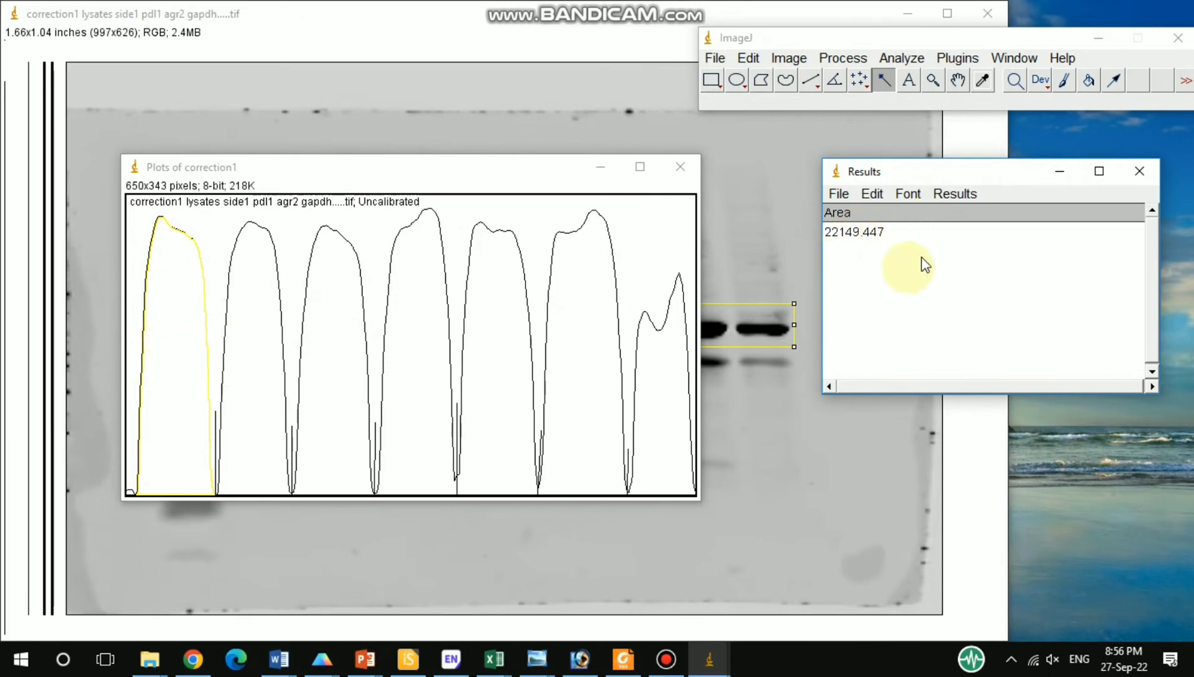
left_click(254, 358)
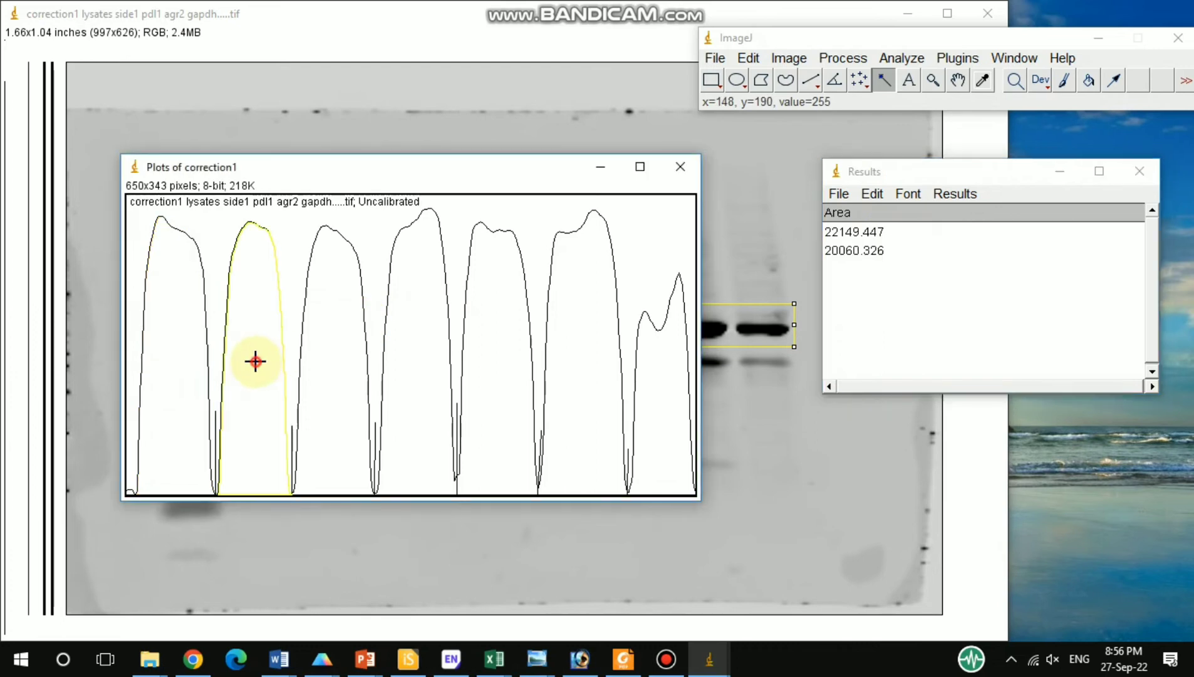
left_click(333, 355)
left_click(417, 352)
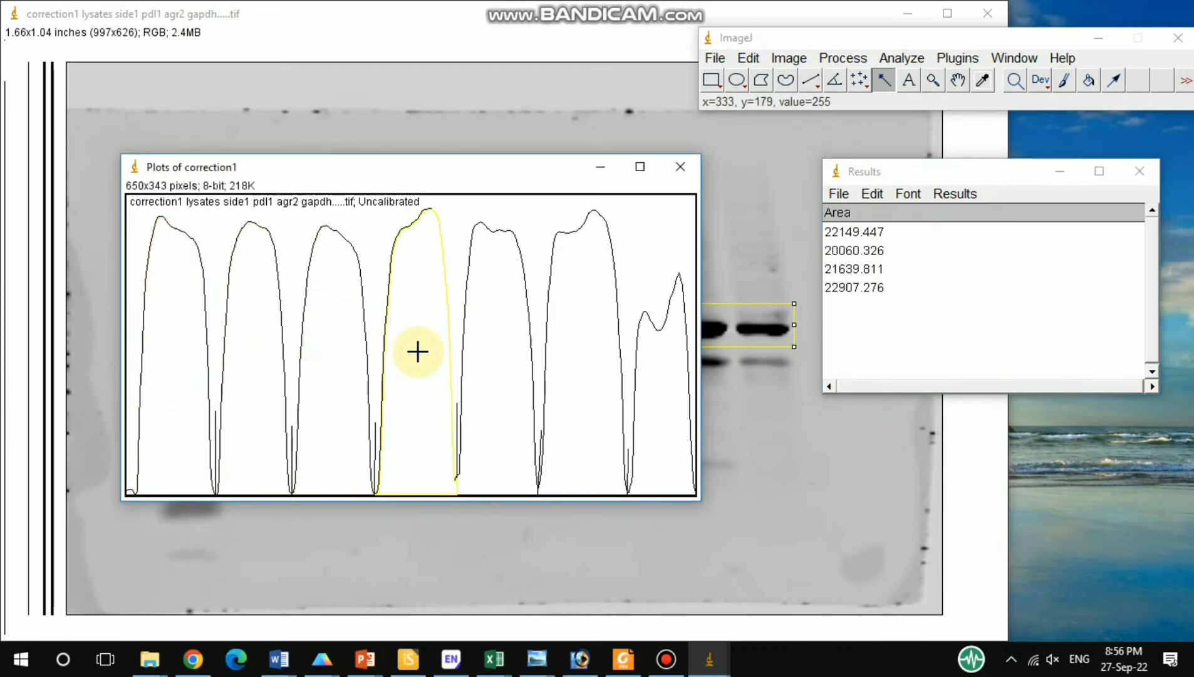
left_click(501, 339)
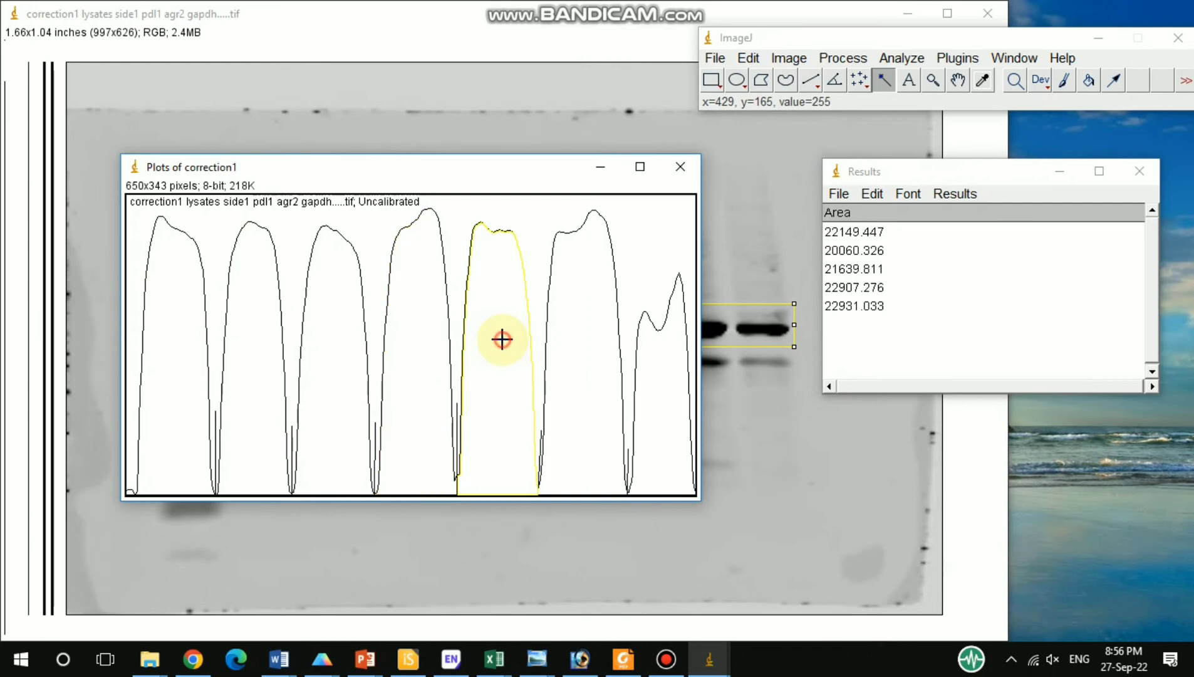
left_click(593, 323)
left_click(658, 388)
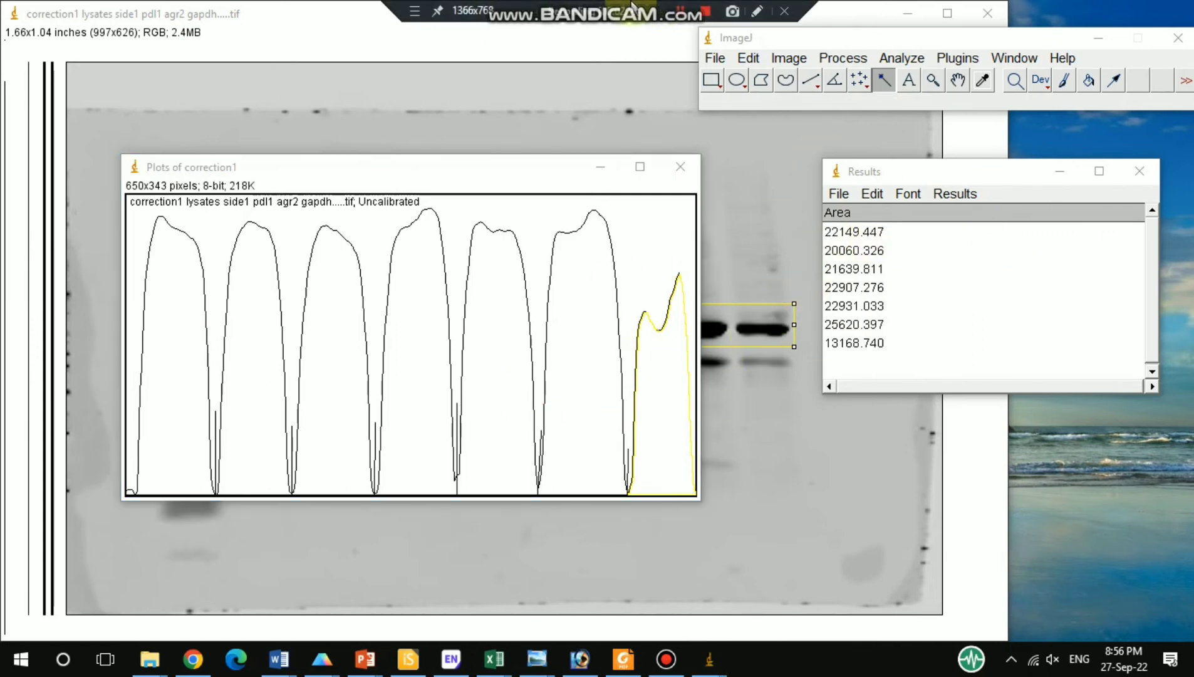
left_click(614, 166)
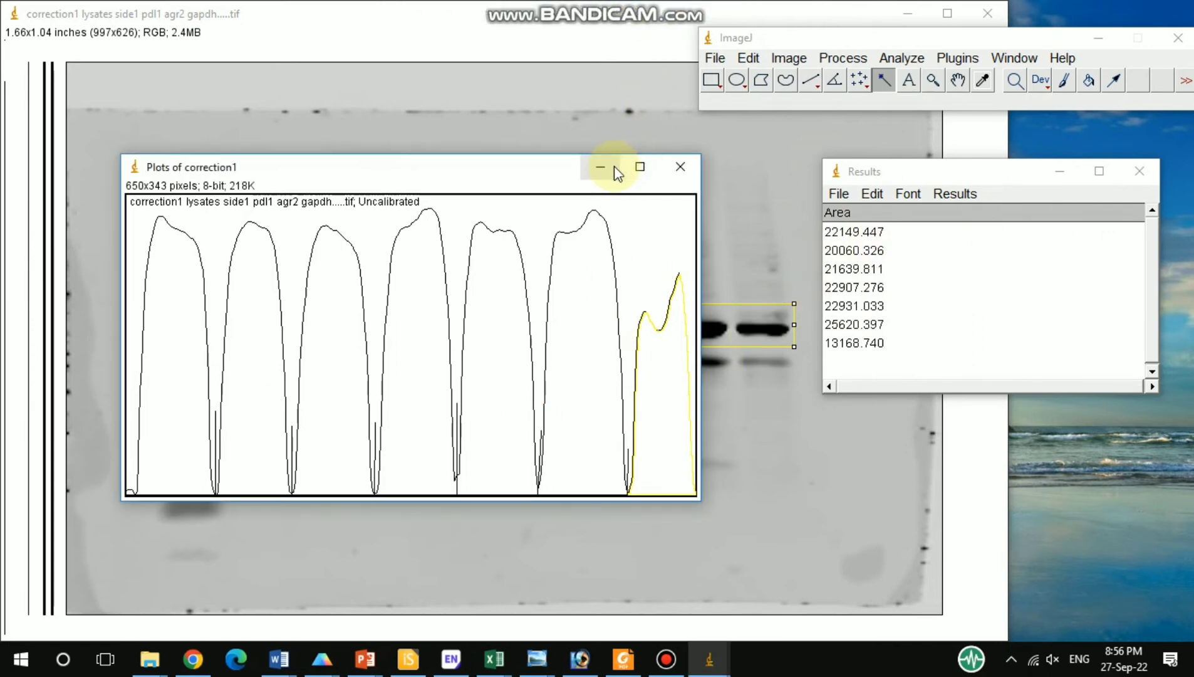
Minimize the Plots of correction1 window, leaving the gel and the seven-value Results table visible
left_click(614, 166)
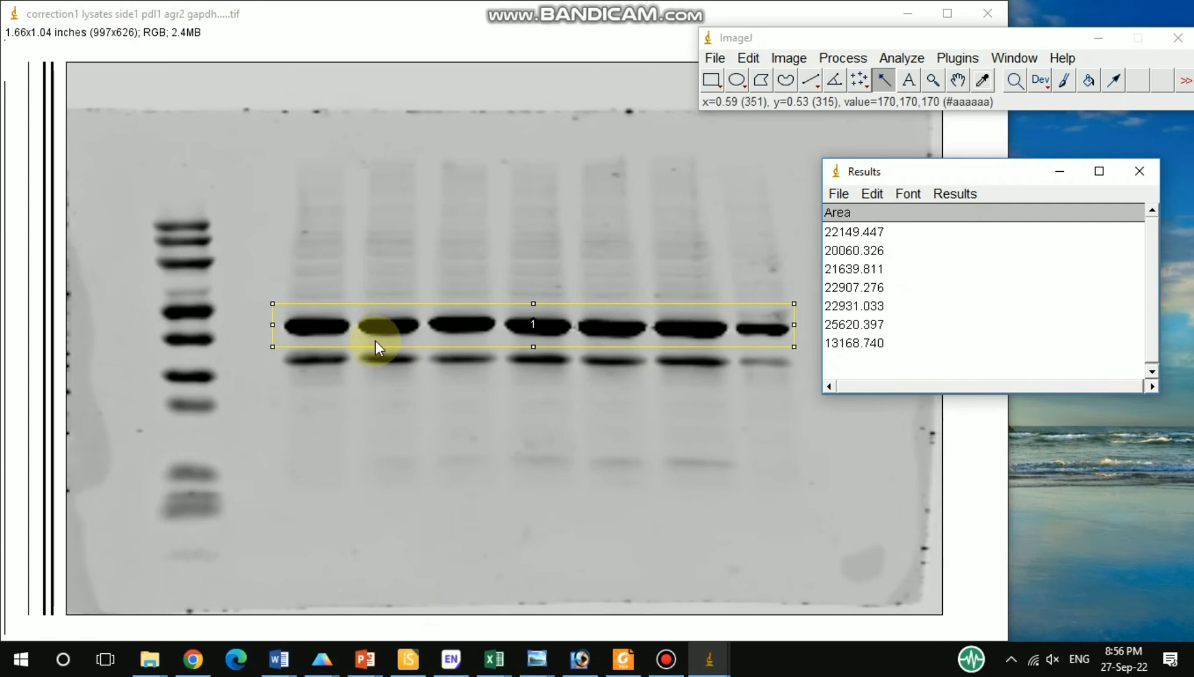
left_click(860, 359)
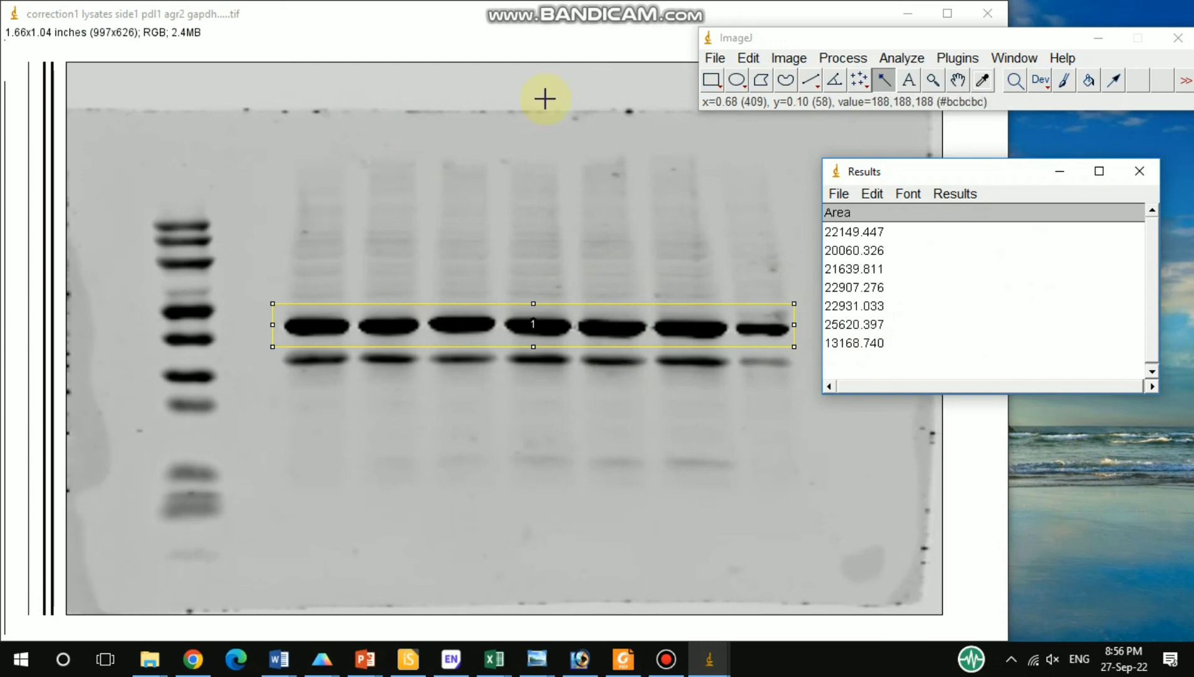
mouse_move(573, 5)
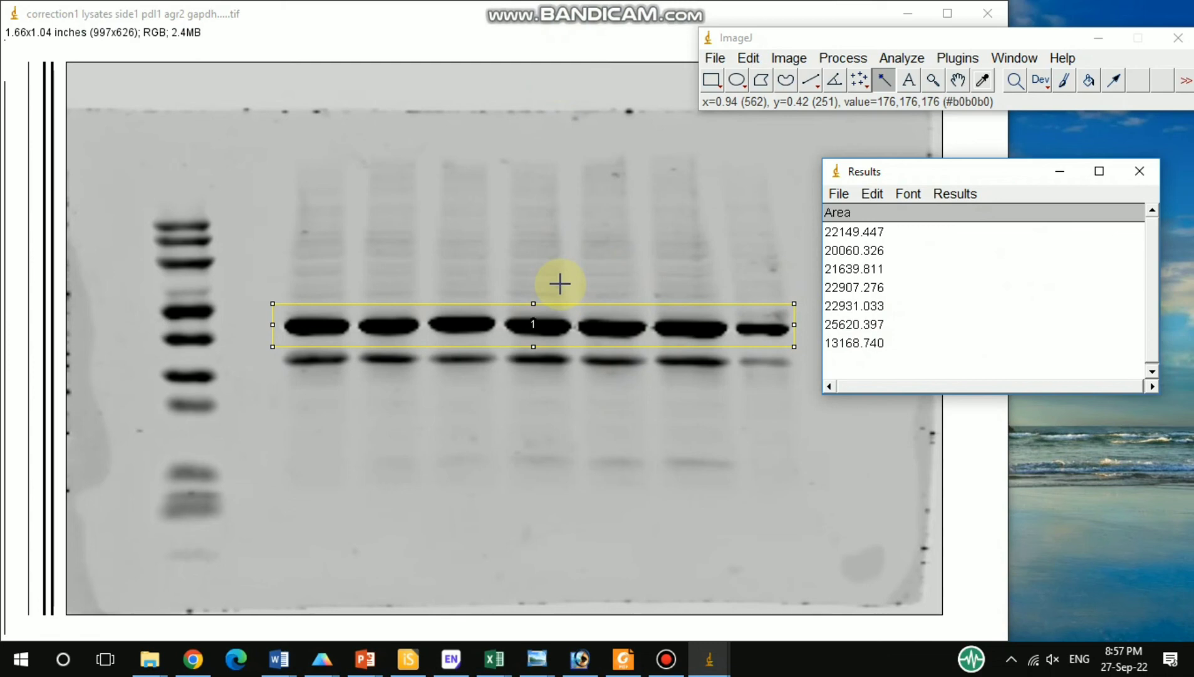
mouse_move(668, 6)
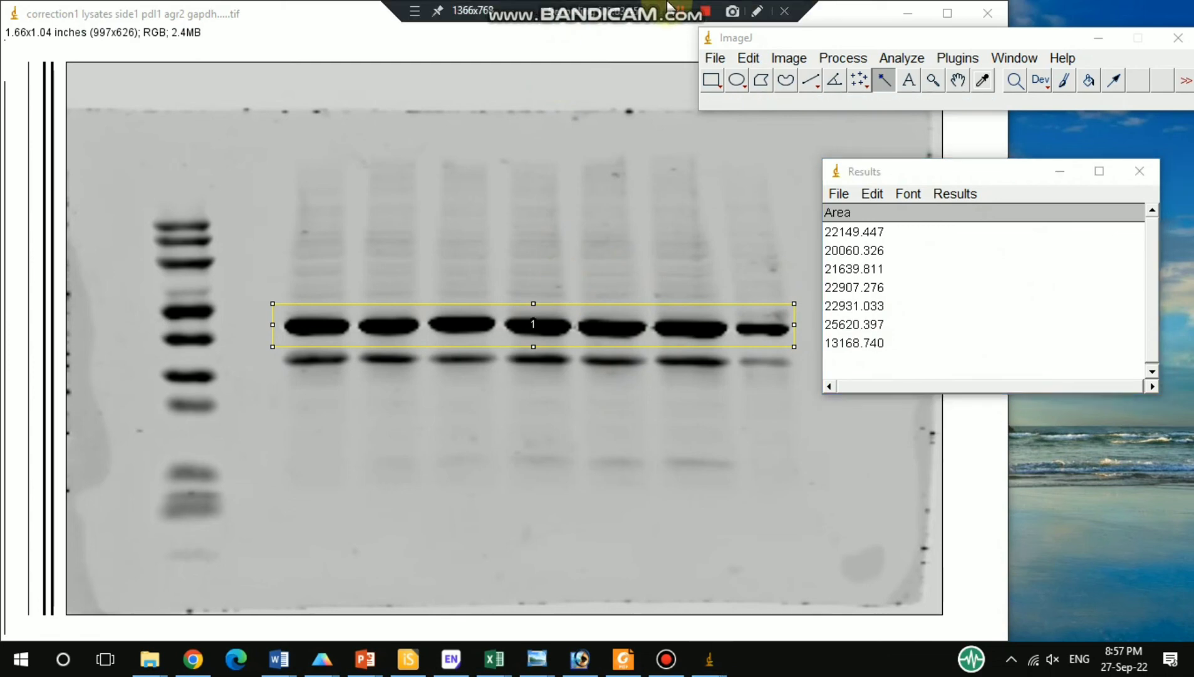